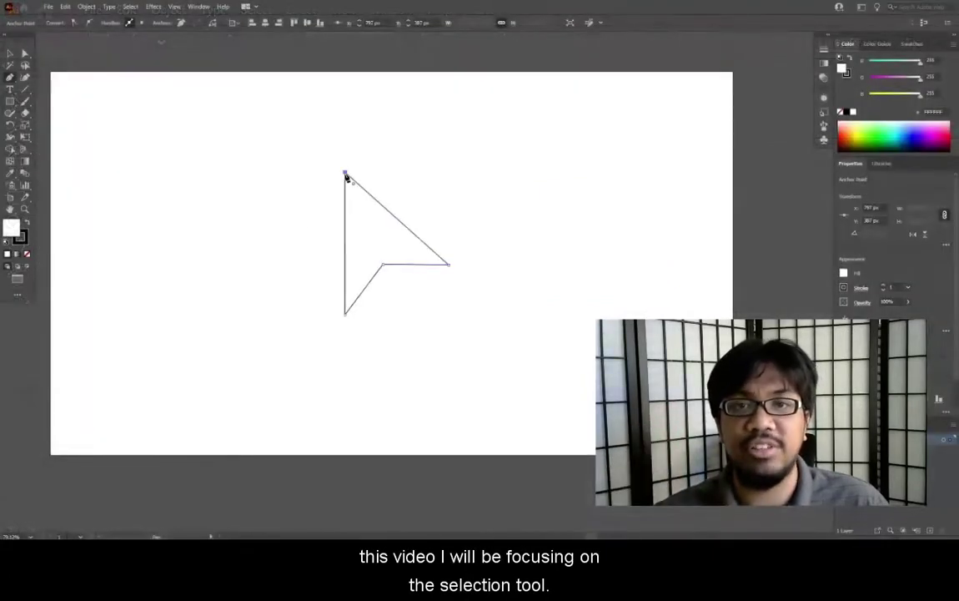
Select the arrow-shaped path with the Selection tool, swap its fill and stroke, then deselect it.
{"action": "key", "text": "v"}
{"action": "left_click", "coordinate": [379, 205]}
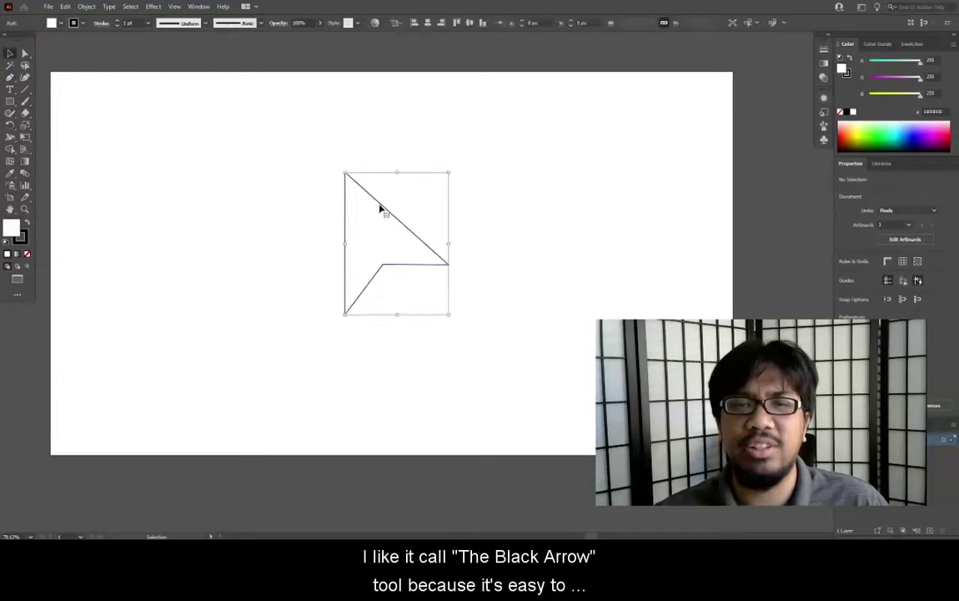
{"action": "key", "text": "shift+x"}
{"action": "left_click", "coordinate": [504, 232]}
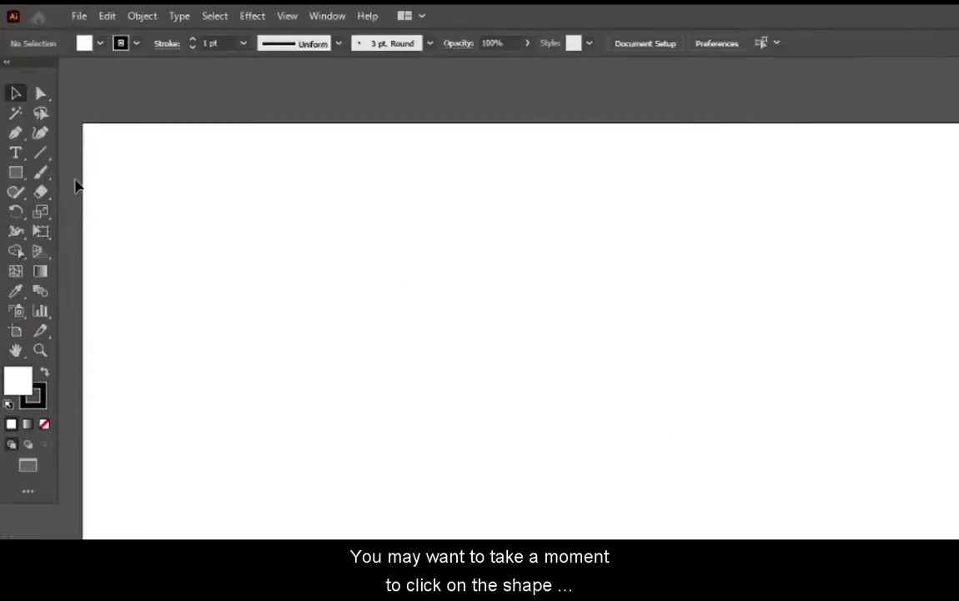
Draw four outlined rectangles of different sizes across the artboard, then deselect all.
{"action": "left_click_drag", "start_coordinate": [276, 242], "coordinate": [426, 355]}
{"action": "left_click_drag", "start_coordinate": [542, 336], "coordinate": [634, 435]}
{"action": "left_click_drag", "start_coordinate": [388, 426], "coordinate": [454, 493]}
{"action": "left_click_drag", "start_coordinate": [654, 208], "coordinate": [800, 343]}
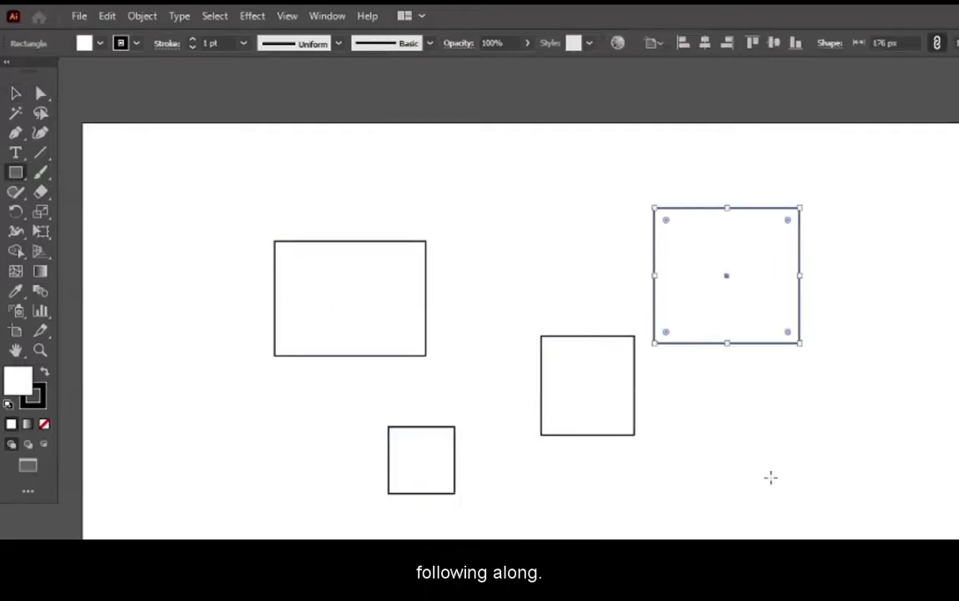
{"action": "key", "text": "ctrl+shift+a"}
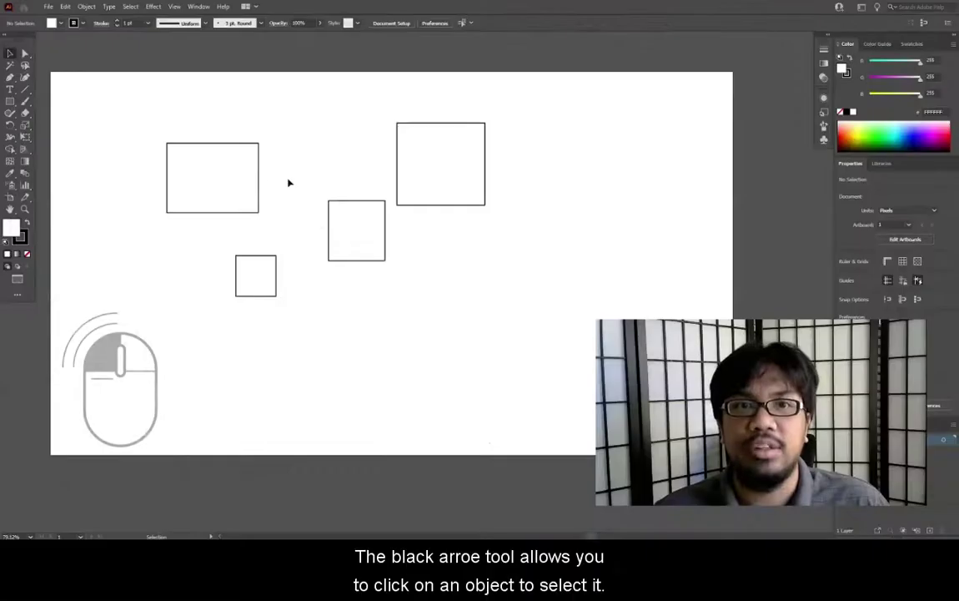
Click individual rectangles, then marquee-select all four and the three upper ones.
{"action": "left_click", "coordinate": [228, 173]}
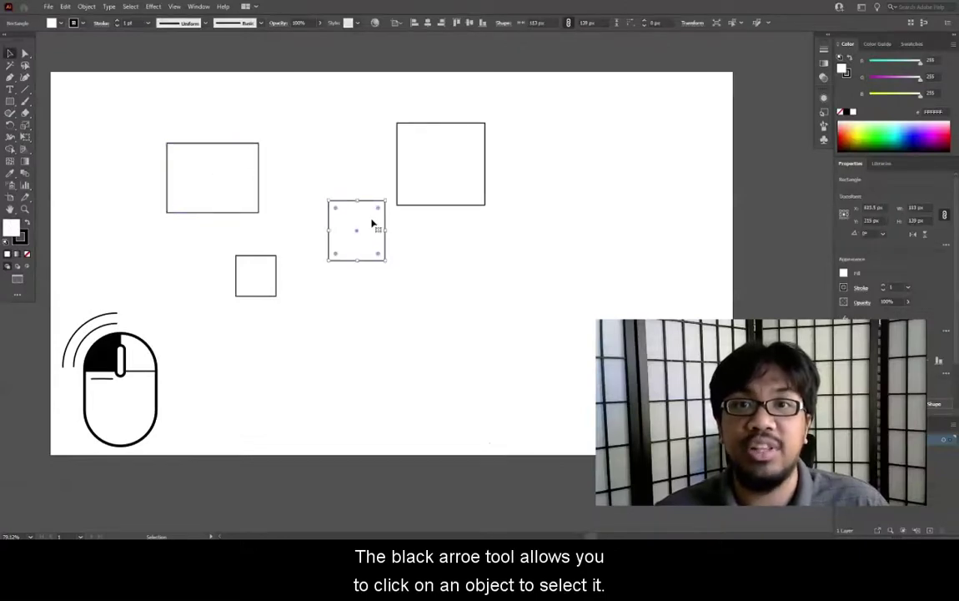
{"action": "left_click", "coordinate": [446, 161]}
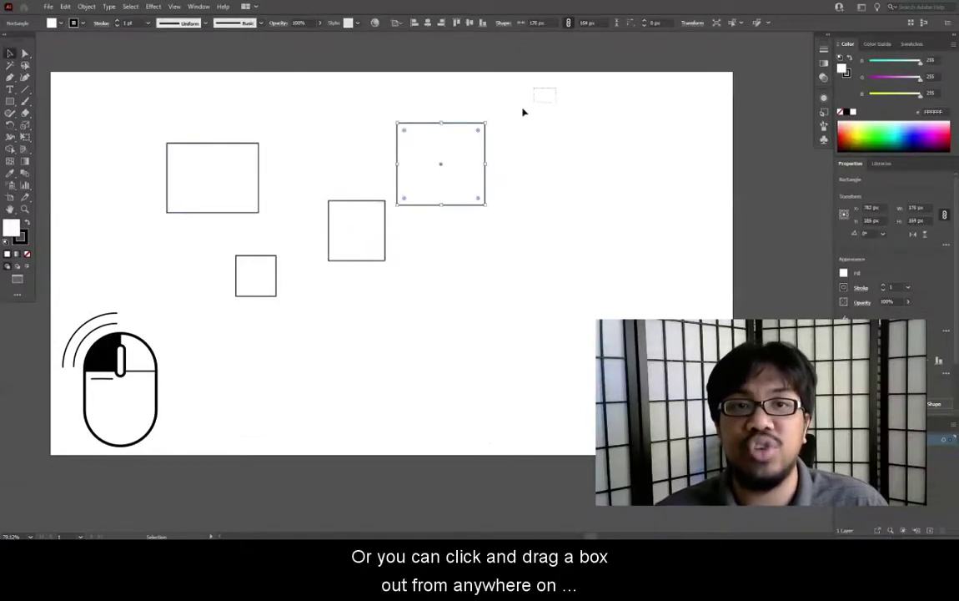
{"action": "mouse_move", "coordinate": [240, 259]}
{"action": "left_mouse_down"}
{"action": "mouse_move", "coordinate": [150, 296]}
{"action": "mouse_move", "coordinate": [156, 288]}
{"action": "left_mouse_up"}
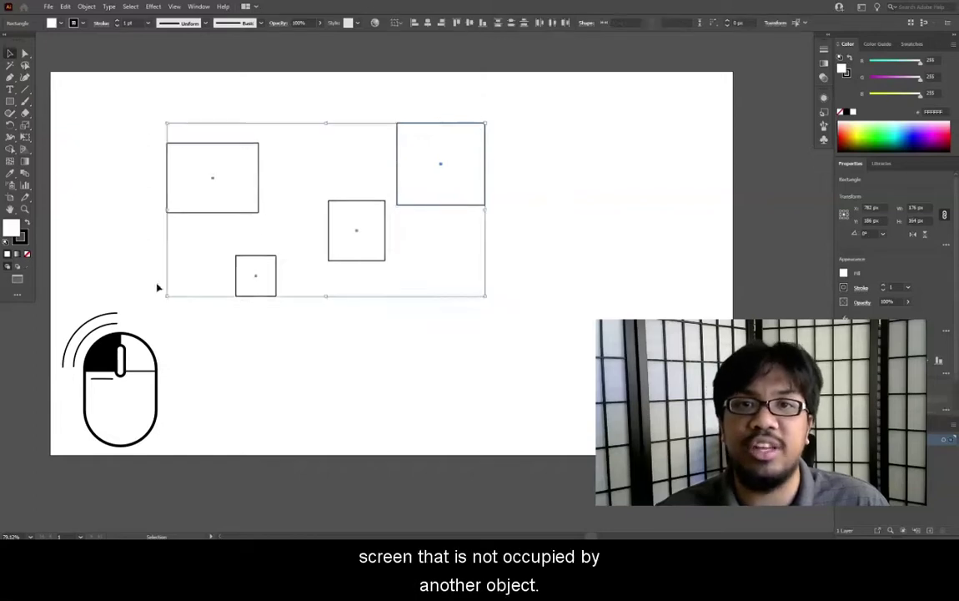
{"action": "mouse_move", "coordinate": [505, 98]}
{"action": "left_mouse_down"}
{"action": "mouse_move", "coordinate": [332, 195]}
{"action": "mouse_move", "coordinate": [213, 226]}
{"action": "left_mouse_up"}
{"action": "left_click", "coordinate": [214, 190]}
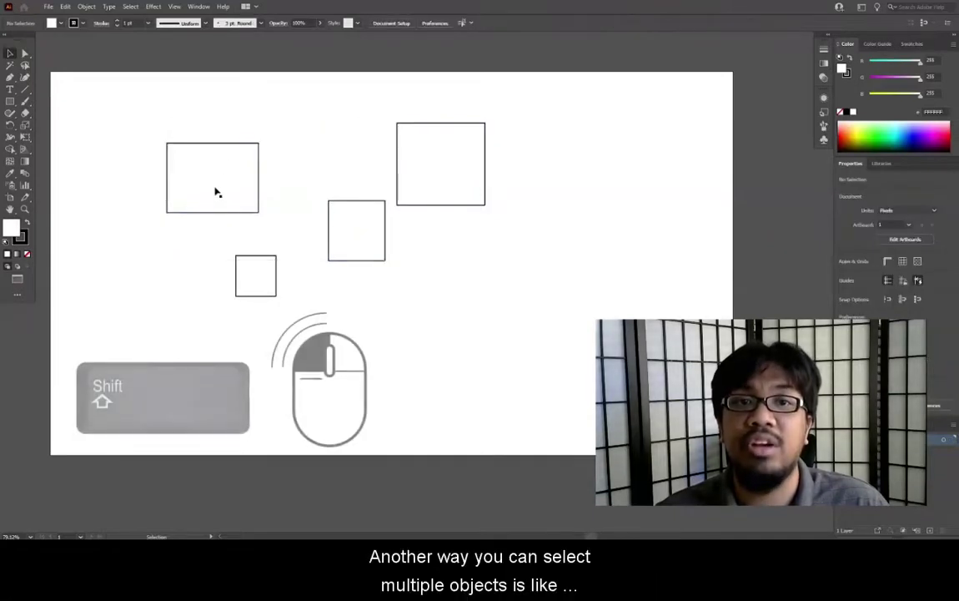
{"action": "left_click", "coordinate": [342, 226], "text": "shift"}
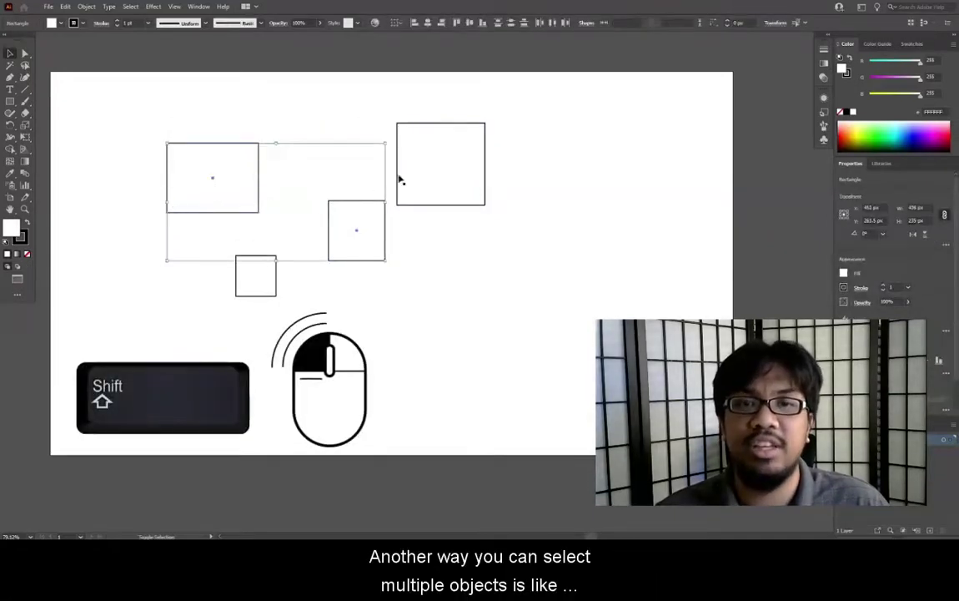
{"action": "left_click", "coordinate": [426, 161], "text": "shift"}
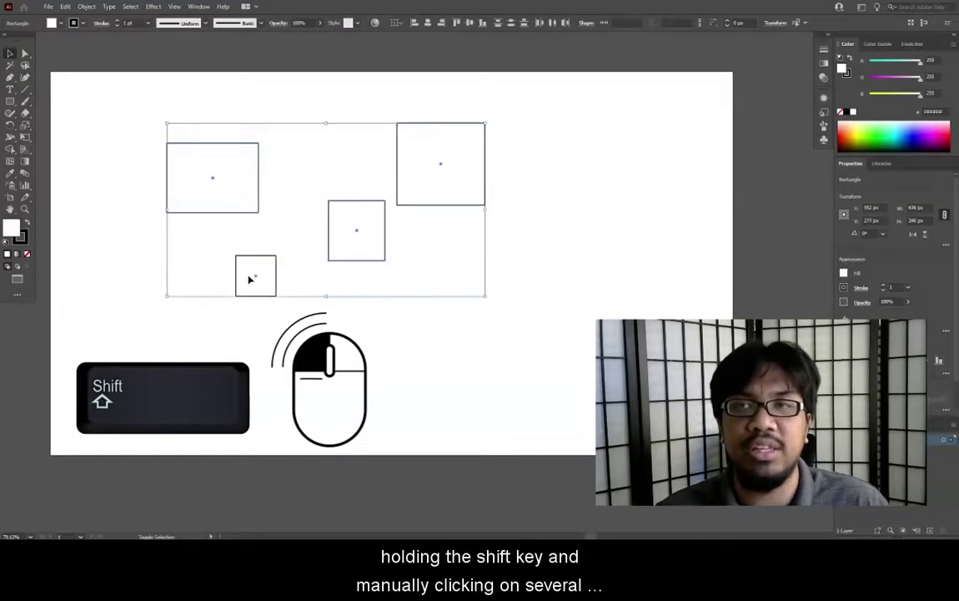
{"action": "left_click", "coordinate": [219, 198], "text": "shift"}
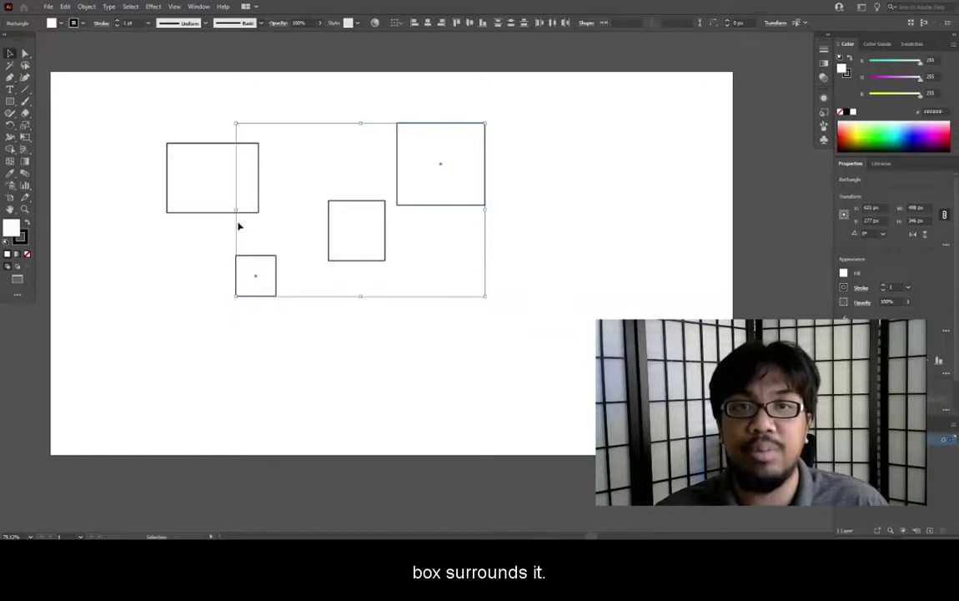
{"action": "left_click", "coordinate": [521, 291]}
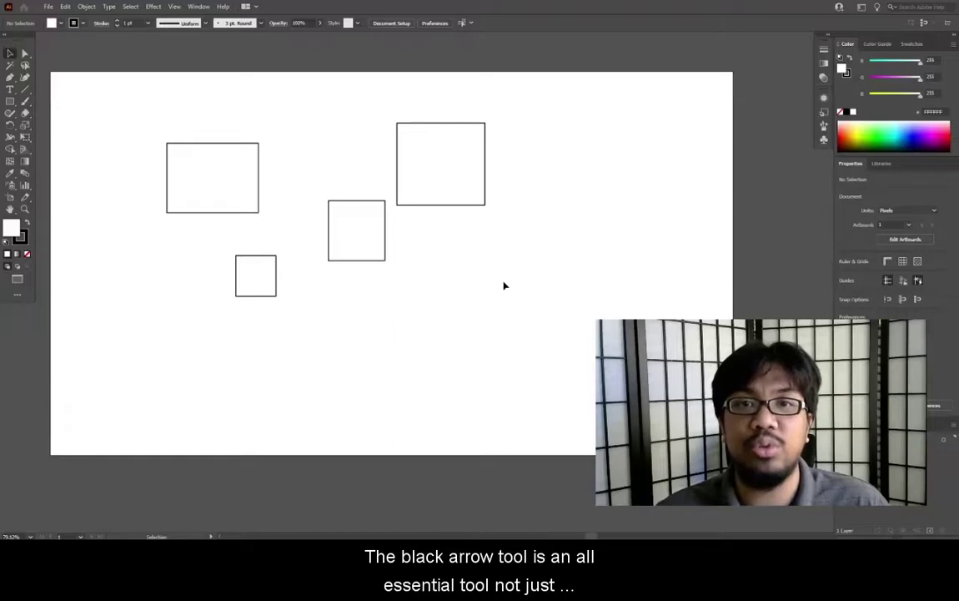
Move the top-right rectangle down-right and stretch the middle square into a tall rectangle.
{"action": "left_click_drag", "start_coordinate": [482, 254], "coordinate": [298, 101]}
{"action": "left_click_drag", "start_coordinate": [162, 118], "coordinate": [327, 327]}
{"action": "left_click_drag", "start_coordinate": [443, 176], "coordinate": [553, 242]}
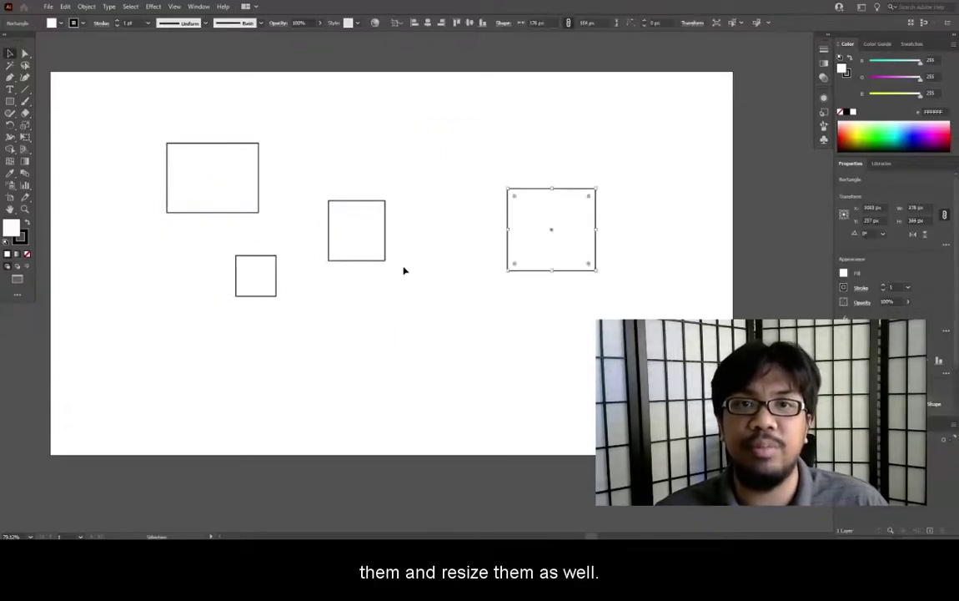
{"action": "mouse_move", "coordinate": [384, 259]}
{"action": "left_mouse_down"}
{"action": "mouse_move", "coordinate": [437, 321]}
{"action": "mouse_move", "coordinate": [439, 386]}
{"action": "left_mouse_up"}
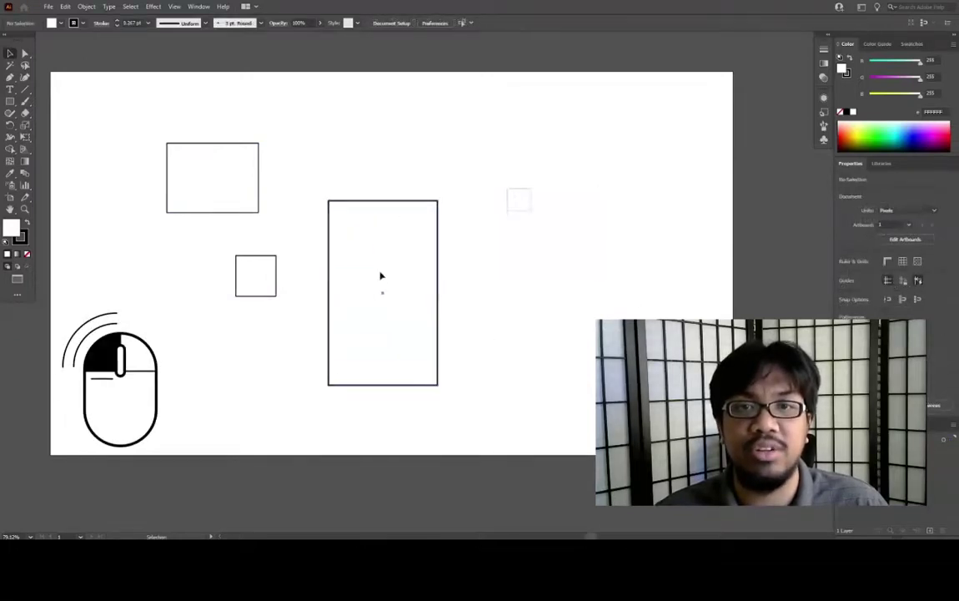
{"action": "mouse_move", "coordinate": [381, 275]}
{"action": "left_mouse_down"}
{"action": "mouse_move", "coordinate": [412, 281]}
{"action": "mouse_move", "coordinate": [401, 298]}
{"action": "mouse_move", "coordinate": [366, 236]}
{"action": "mouse_move", "coordinate": [416, 262]}
{"action": "mouse_move", "coordinate": [354, 253]}
{"action": "mouse_move", "coordinate": [409, 242]}
{"action": "left_mouse_up"}
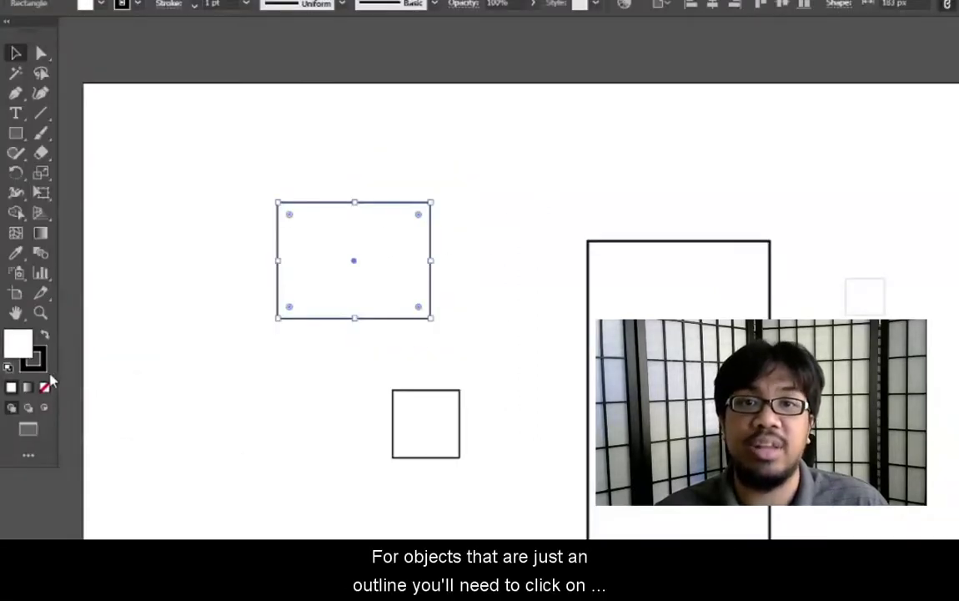
Set the top-left rectangle's fill to None and test selecting it from inside.
{"action": "left_click", "coordinate": [44, 386]}
{"action": "left_click", "coordinate": [246, 377]}
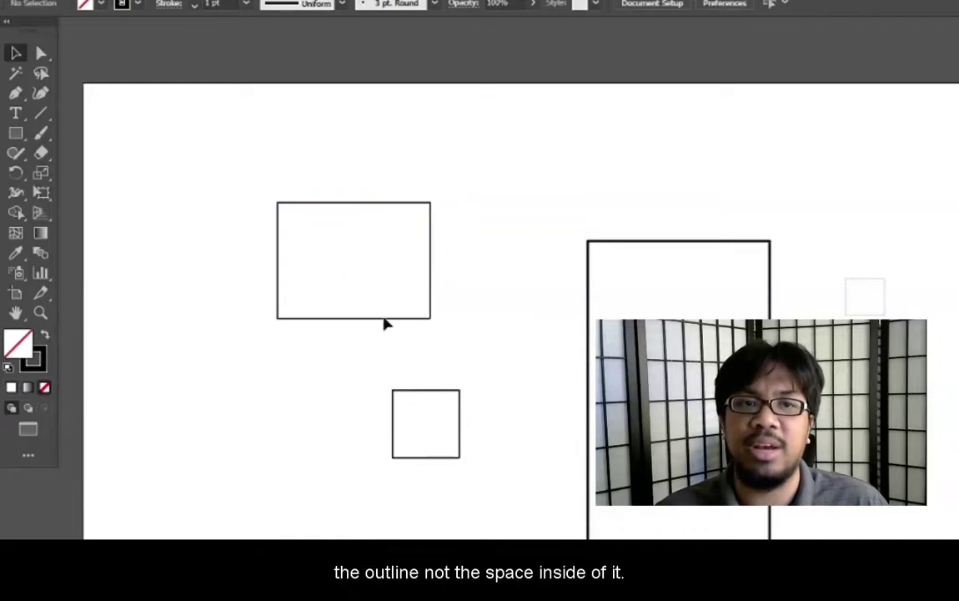
{"action": "left_click", "coordinate": [355, 262]}
{"action": "left_click", "coordinate": [374, 235]}
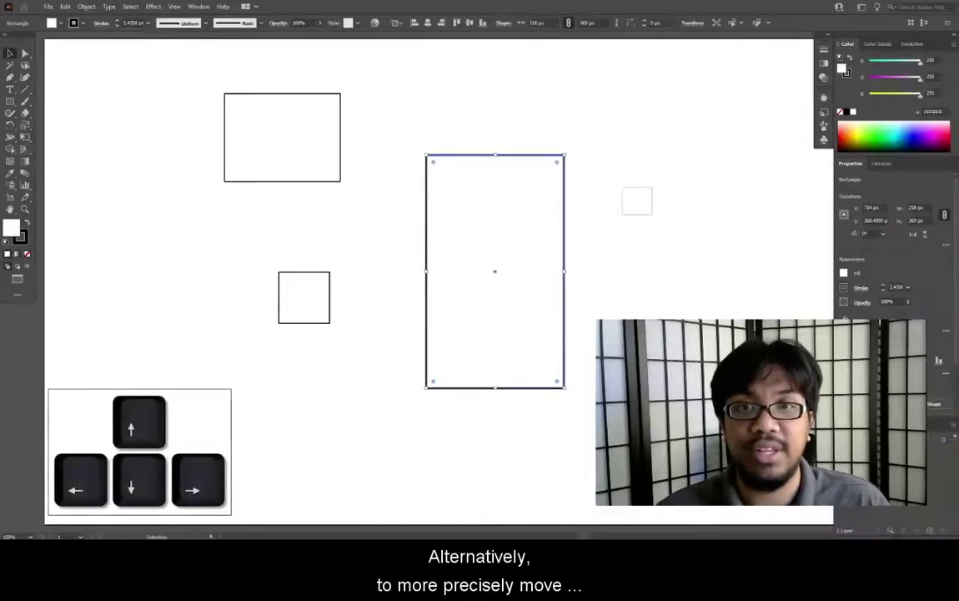
Nudge the tall rectangle left and right with arrow keys, then deselect it.
{"action": "key", "text": "Left"}
{"action": "key", "text": "Left"}
{"action": "key", "text": "Left"}
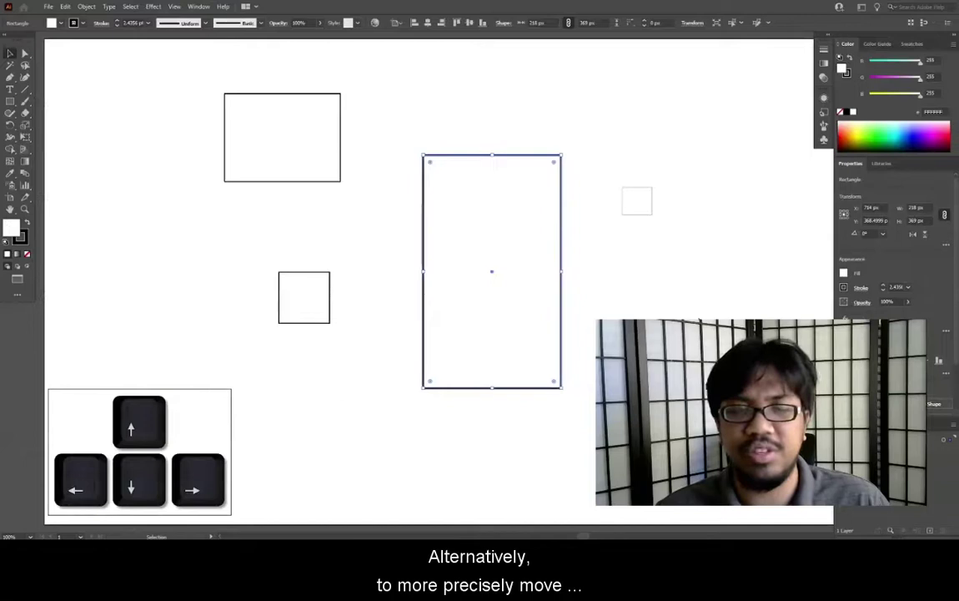
{"action": "key", "text": "Right"}
{"action": "key", "text": "Right"}
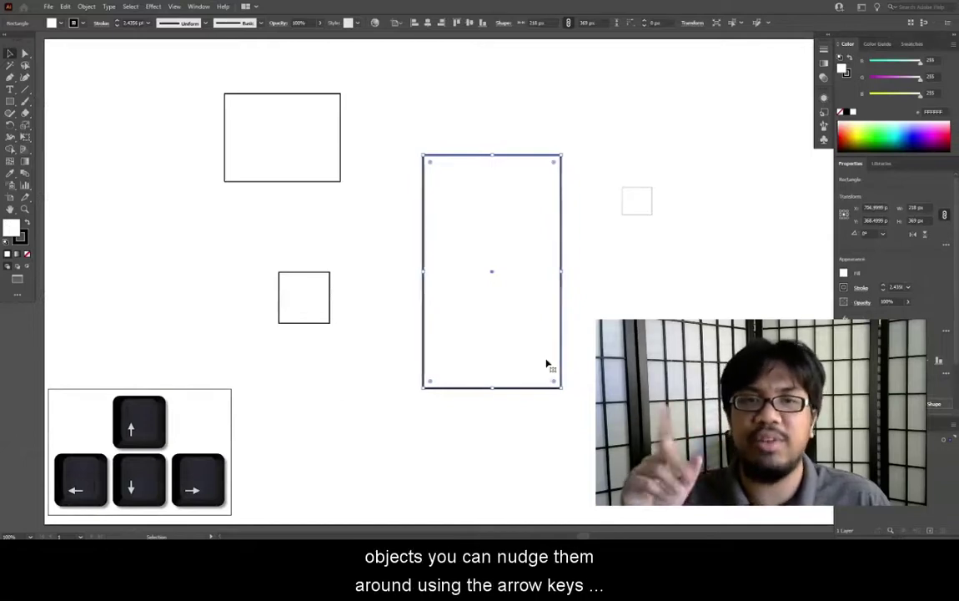
{"action": "left_click", "coordinate": [287, 208]}
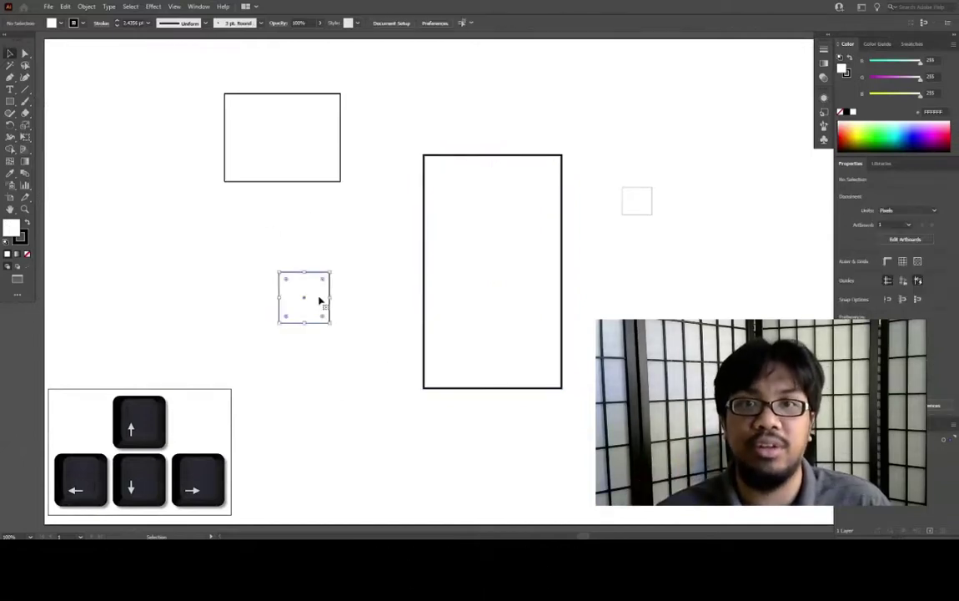
Zoom in on the small square and drag its corner, top and right edges out and back.
{"action": "left_click_drag", "start_coordinate": [327, 272], "coordinate": [471, 294]}
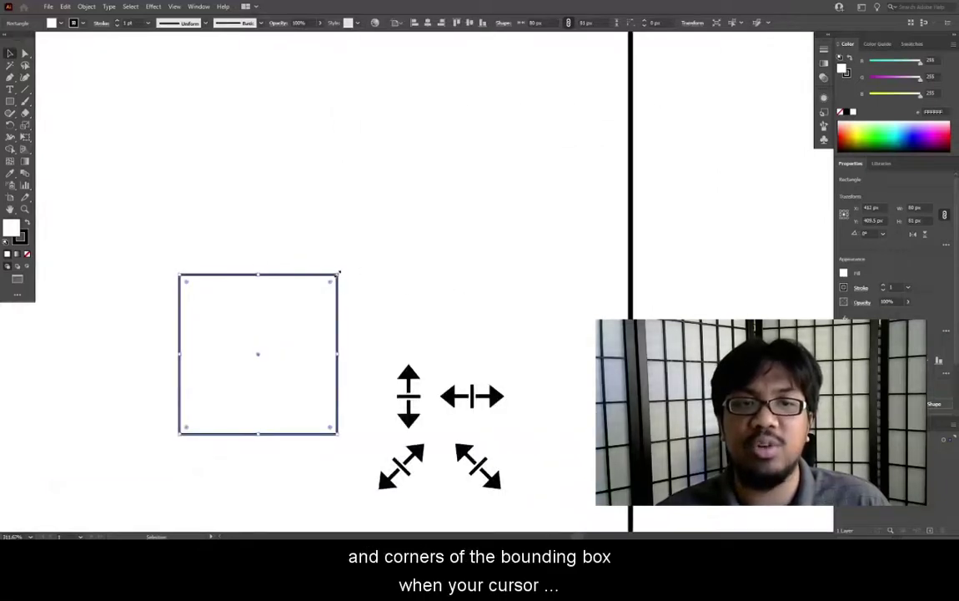
{"action": "mouse_move", "coordinate": [339, 273]}
{"action": "left_mouse_down"}
{"action": "mouse_move", "coordinate": [407, 213]}
{"action": "mouse_move", "coordinate": [323, 286]}
{"action": "left_mouse_up"}
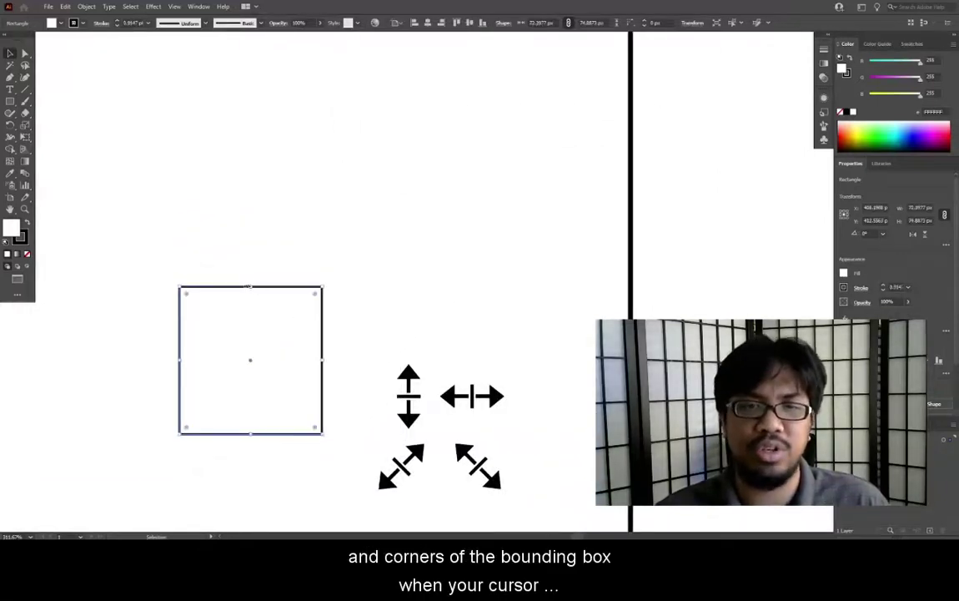
{"action": "mouse_move", "coordinate": [250, 284]}
{"action": "left_mouse_down"}
{"action": "mouse_move", "coordinate": [266, 201]}
{"action": "mouse_move", "coordinate": [250, 290]}
{"action": "left_mouse_up"}
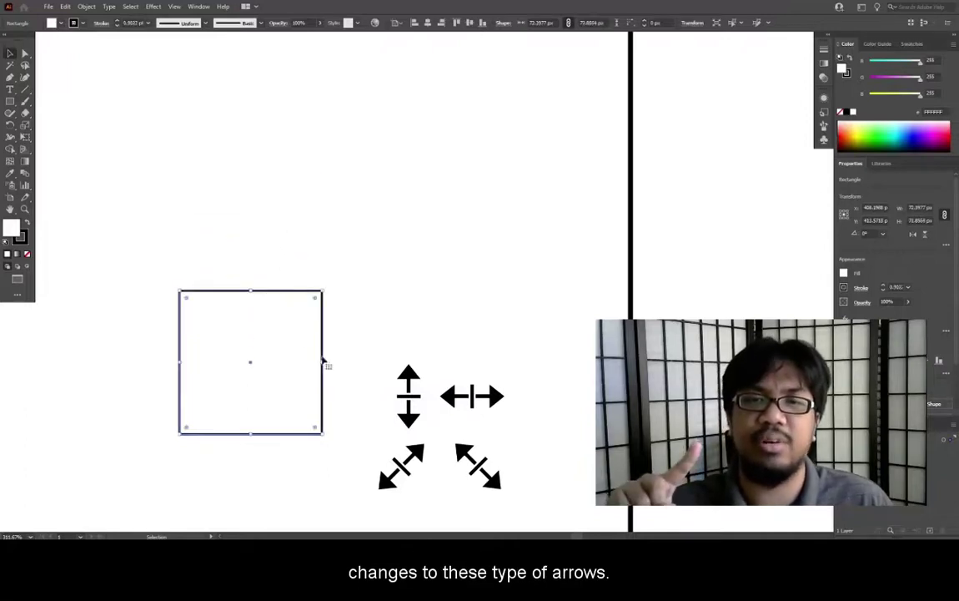
{"action": "mouse_move", "coordinate": [324, 360]}
{"action": "left_mouse_down"}
{"action": "mouse_move", "coordinate": [378, 368]}
{"action": "mouse_move", "coordinate": [331, 360]}
{"action": "left_mouse_up"}
Move the tall rectangle up and down, then shift it to the left.
{"action": "left_click", "coordinate": [436, 345]}
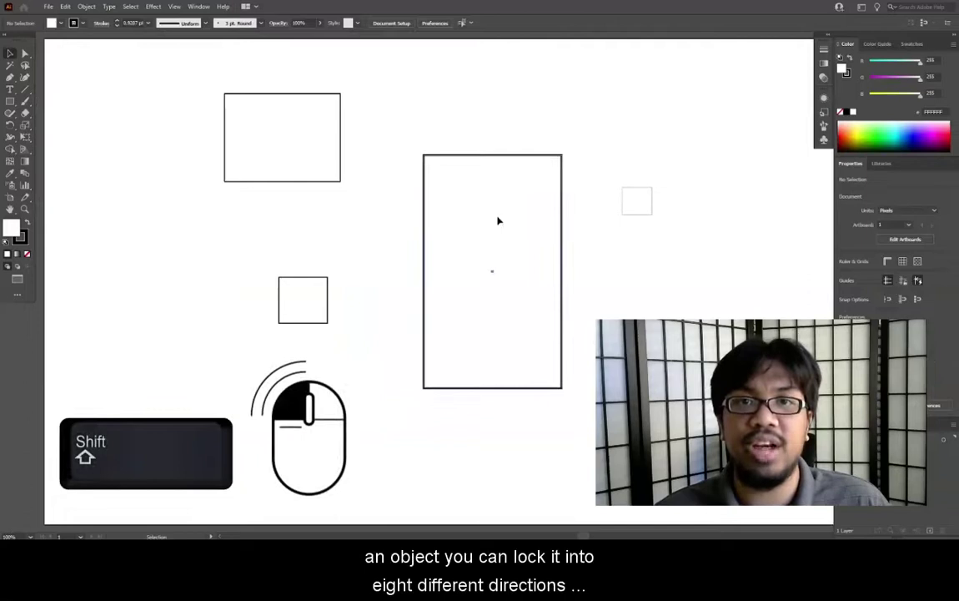
{"action": "mouse_move", "coordinate": [499, 219]}
{"action": "left_mouse_down"}
{"action": "mouse_move", "coordinate": [516, 103]}
{"action": "mouse_move", "coordinate": [498, 356]}
{"action": "mouse_move", "coordinate": [512, 130]}
{"action": "left_mouse_up"}
{"action": "mouse_move", "coordinate": [501, 220]}
{"action": "left_mouse_down"}
{"action": "mouse_move", "coordinate": [257, 188]}
{"action": "mouse_move", "coordinate": [324, 229]}
{"action": "mouse_move", "coordinate": [458, 204]}
{"action": "mouse_move", "coordinate": [540, 326]}
{"action": "mouse_move", "coordinate": [501, 227]}
{"action": "mouse_move", "coordinate": [473, 200]}
{"action": "left_mouse_up"}
Enlarge the two small squares proportionally by Shift-dragging their corner handles.
{"action": "left_click", "coordinate": [325, 309]}
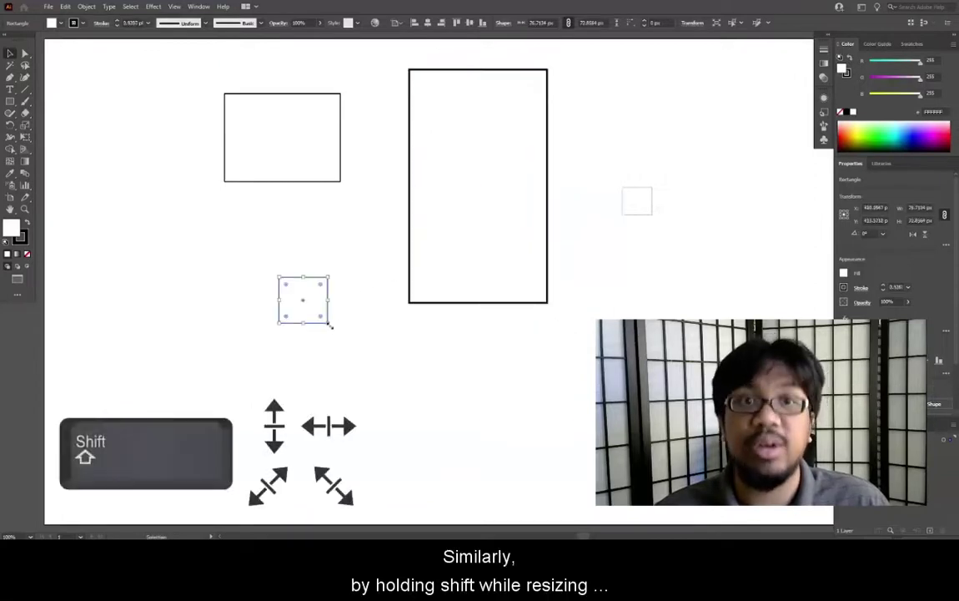
{"action": "mouse_move", "coordinate": [328, 324]}
{"action": "left_mouse_down"}
{"action": "mouse_move", "coordinate": [417, 398]}
{"action": "mouse_move", "coordinate": [324, 332]}
{"action": "mouse_move", "coordinate": [384, 425]}
{"action": "mouse_move", "coordinate": [324, 388]}
{"action": "mouse_move", "coordinate": [359, 429]}
{"action": "left_mouse_up"}
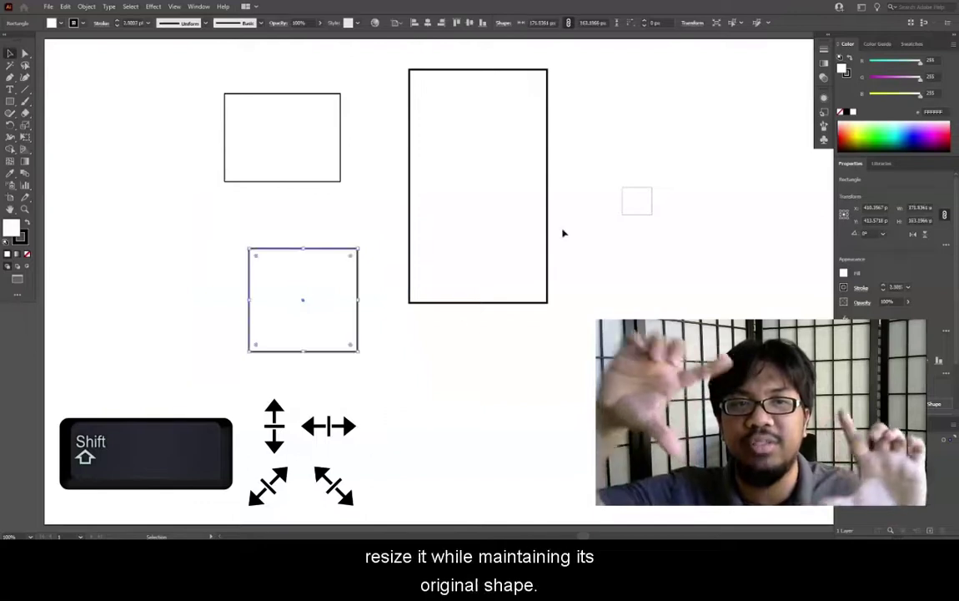
{"action": "left_click", "coordinate": [636, 213]}
{"action": "left_click_drag", "start_coordinate": [618, 218], "coordinate": [575, 271]}
Nudge the lower-left square left, first by small steps then larger Shift steps.
{"action": "left_click", "coordinate": [332, 324]}
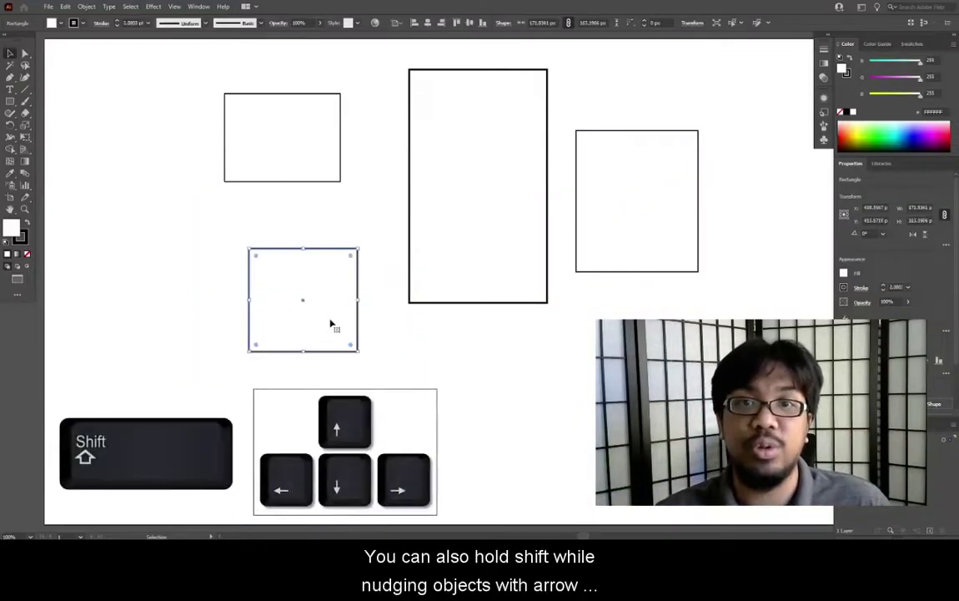
{"action": "key", "text": "Left"}
{"action": "key", "text": "Left"}
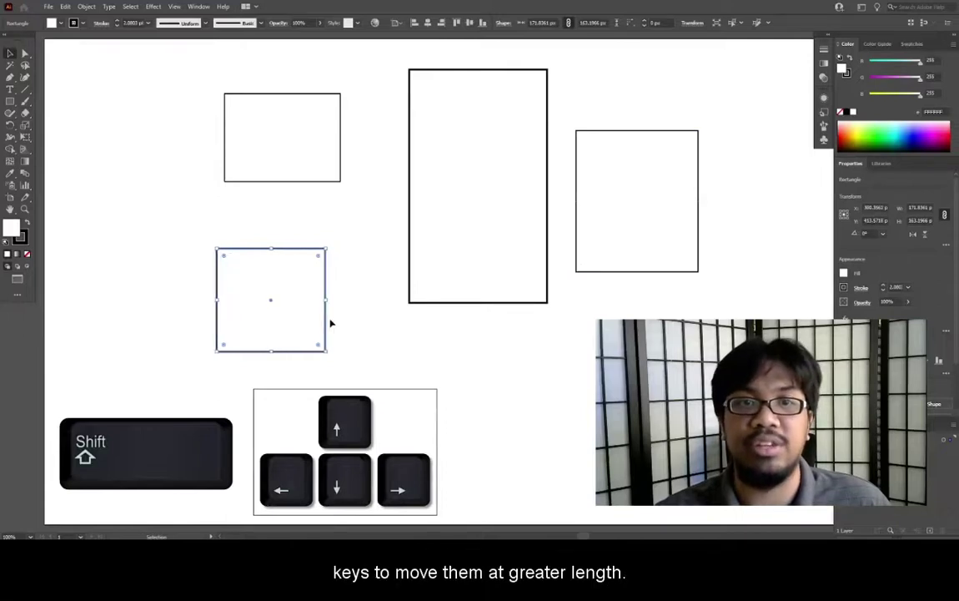
{"action": "key", "text": "shift+Left"}
{"action": "key", "text": "shift+Left"}
{"action": "key", "text": "shift+Left"}
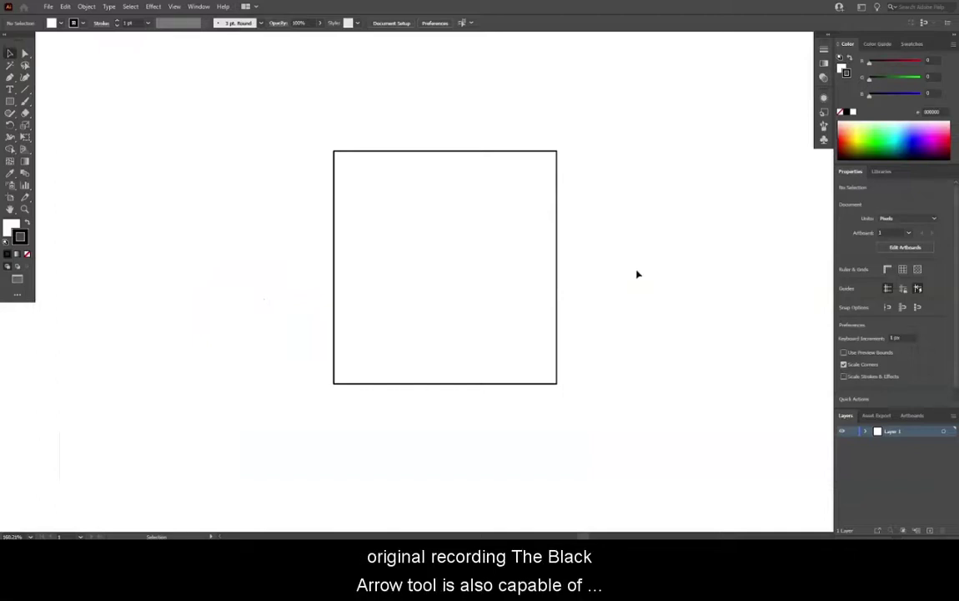
Rotate the large square around its centre in Shift-constrained 45° steps until it reaches 180°.
{"action": "left_click", "coordinate": [503, 261]}
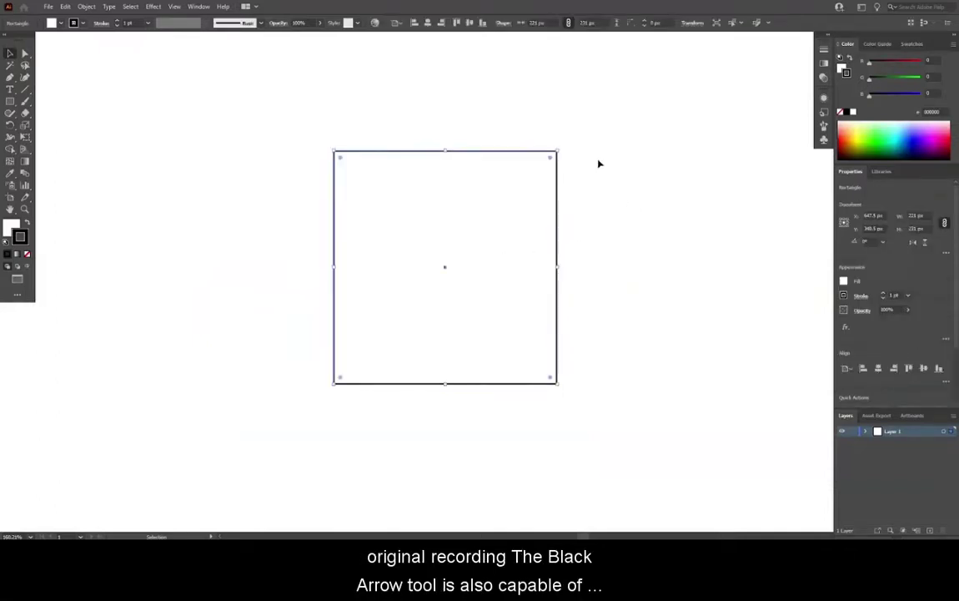
{"action": "mouse_move", "coordinate": [561, 146]}
{"action": "left_mouse_down"}
{"action": "mouse_move", "coordinate": [598, 184]}
{"action": "mouse_move", "coordinate": [540, 414]}
{"action": "mouse_move", "coordinate": [276, 336]}
{"action": "mouse_move", "coordinate": [329, 189]}
{"action": "mouse_move", "coordinate": [516, 163]}
{"action": "mouse_move", "coordinate": [557, 181]}
{"action": "left_mouse_up"}
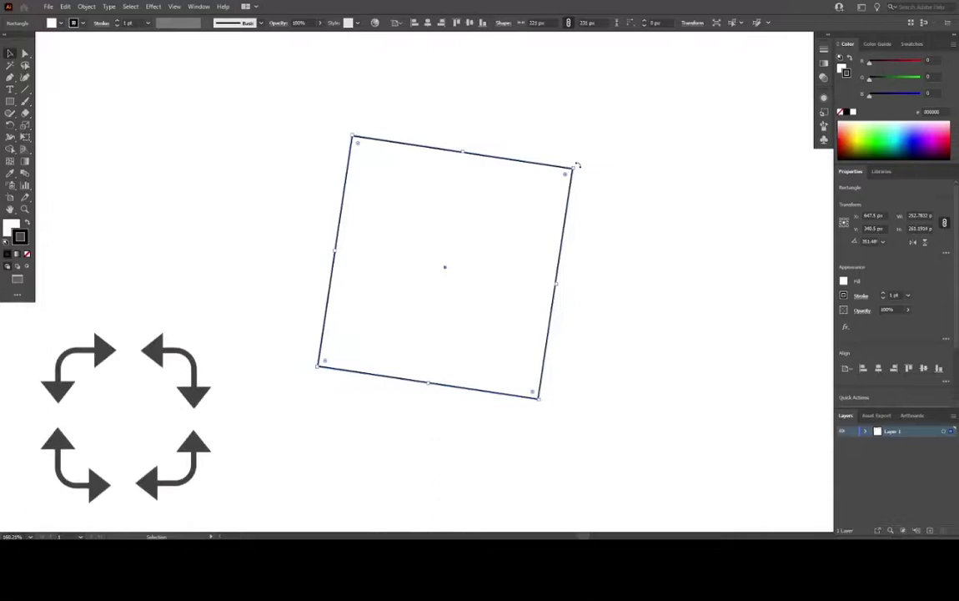
{"action": "key", "text": "shift"}
{"action": "mouse_move", "coordinate": [578, 166]}
{"action": "left_mouse_down"}
{"action": "mouse_move", "coordinate": [600, 275]}
{"action": "mouse_move", "coordinate": [570, 401]}
{"action": "mouse_move", "coordinate": [329, 392]}
{"action": "left_mouse_up"}
{"action": "mouse_move", "coordinate": [284, 312]}
{"action": "left_mouse_down"}
{"action": "mouse_move", "coordinate": [288, 247]}
{"action": "mouse_move", "coordinate": [371, 177]}
{"action": "mouse_move", "coordinate": [491, 135]}
{"action": "mouse_move", "coordinate": [577, 146]}
{"action": "left_mouse_up"}
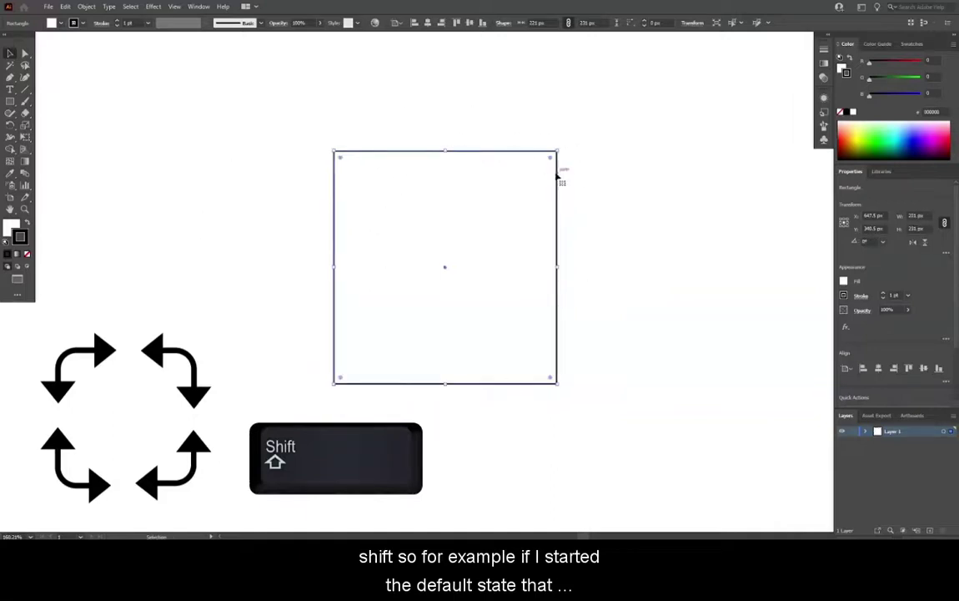
{"action": "mouse_move", "coordinate": [599, 200]}
{"action": "left_mouse_down"}
{"action": "mouse_move", "coordinate": [610, 348]}
{"action": "mouse_move", "coordinate": [471, 428]}
{"action": "mouse_move", "coordinate": [315, 361]}
{"action": "left_mouse_up"}
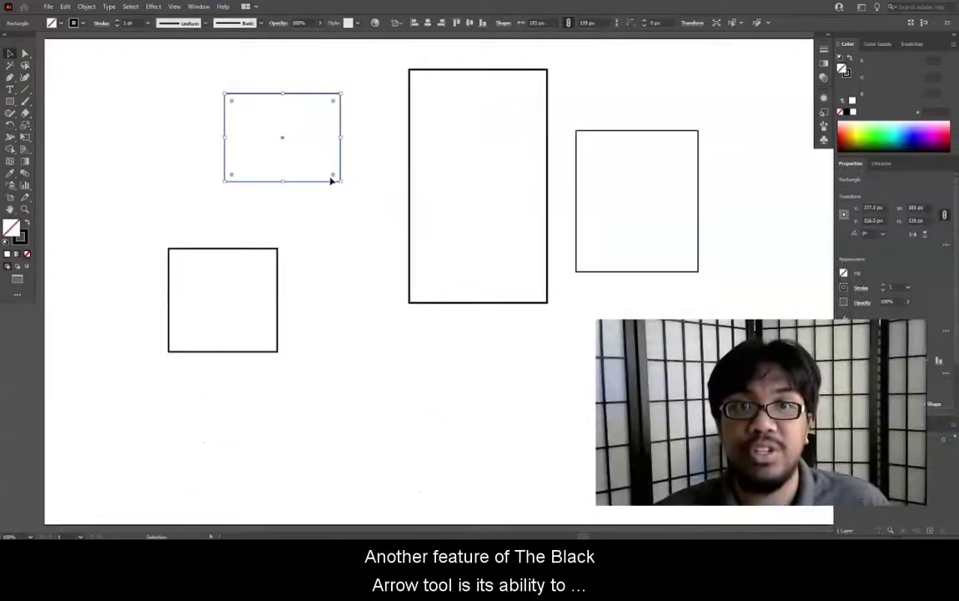
Round the top-left rectangle's corners, then draw a new square and a rounded rectangle below.
{"action": "mouse_move", "coordinate": [333, 176]}
{"action": "left_mouse_down"}
{"action": "mouse_move", "coordinate": [290, 159]}
{"action": "mouse_move", "coordinate": [313, 155]}
{"action": "mouse_move", "coordinate": [336, 177]}
{"action": "left_mouse_up"}
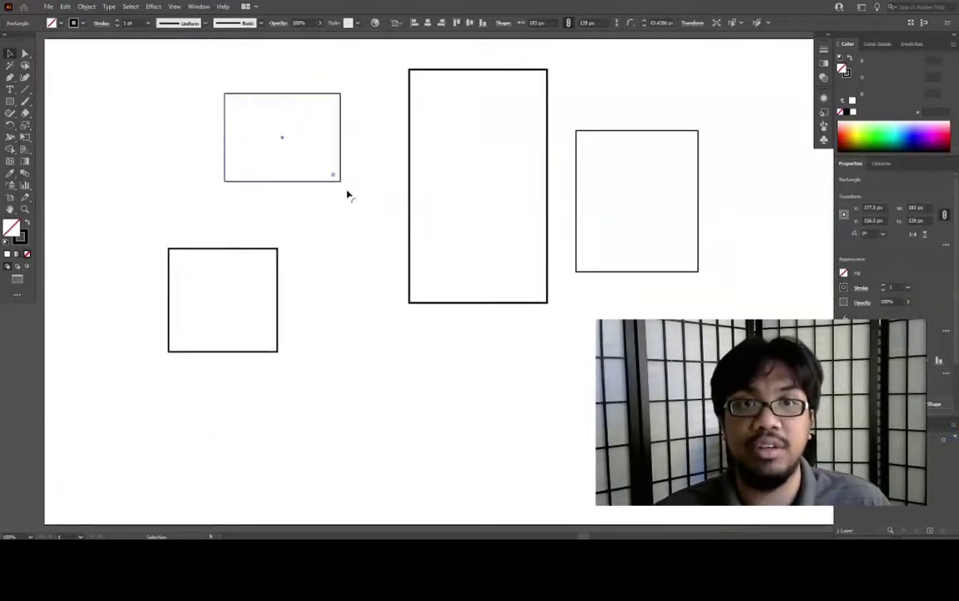
{"action": "left_click", "coordinate": [358, 262]}
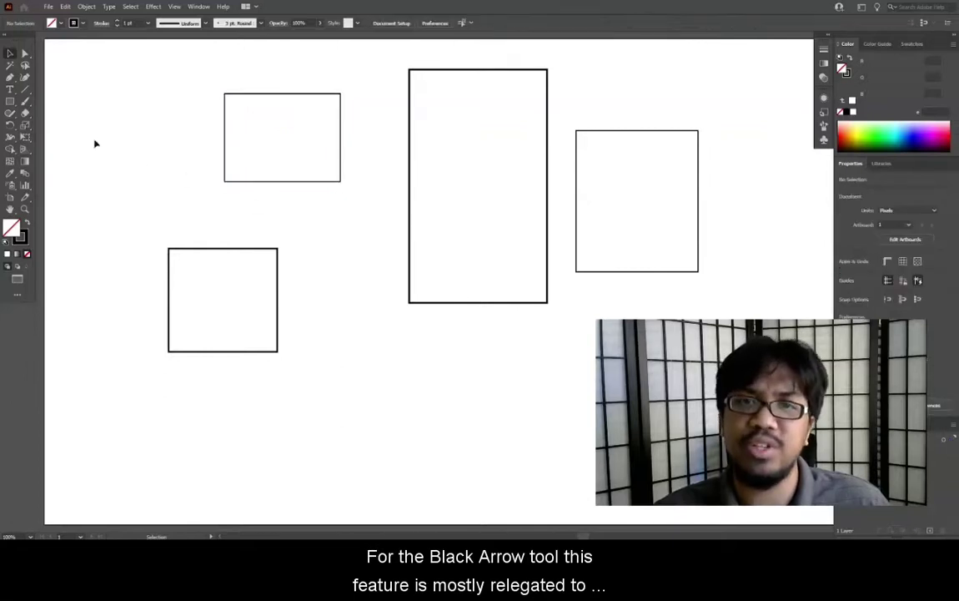
{"action": "key", "text": "m"}
{"action": "left_click_drag", "start_coordinate": [292, 364], "coordinate": [407, 479]}
{"action": "left_click_drag", "start_coordinate": [419, 367], "coordinate": [483, 407]}
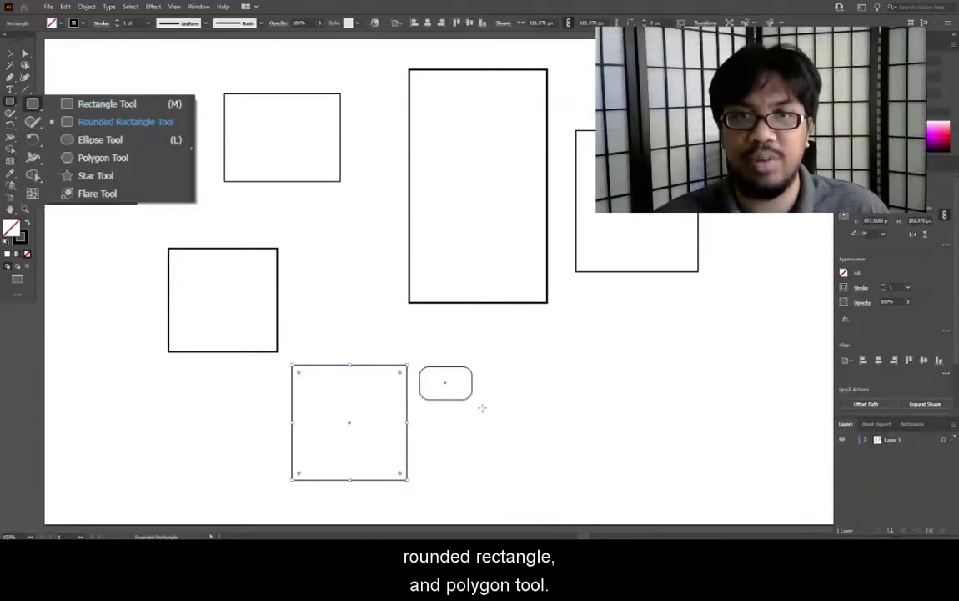
{"action": "left_click_drag", "start_coordinate": [587, 462], "coordinate": [593, 473]}
Add a hexagon at the lower right and round the new square's corners.
{"action": "mouse_move", "coordinate": [694, 411]}
{"action": "left_mouse_down"}
{"action": "mouse_move", "coordinate": [635, 374]}
{"action": "mouse_move", "coordinate": [639, 358]}
{"action": "mouse_move", "coordinate": [672, 394]}
{"action": "mouse_move", "coordinate": [661, 396]}
{"action": "left_mouse_up"}
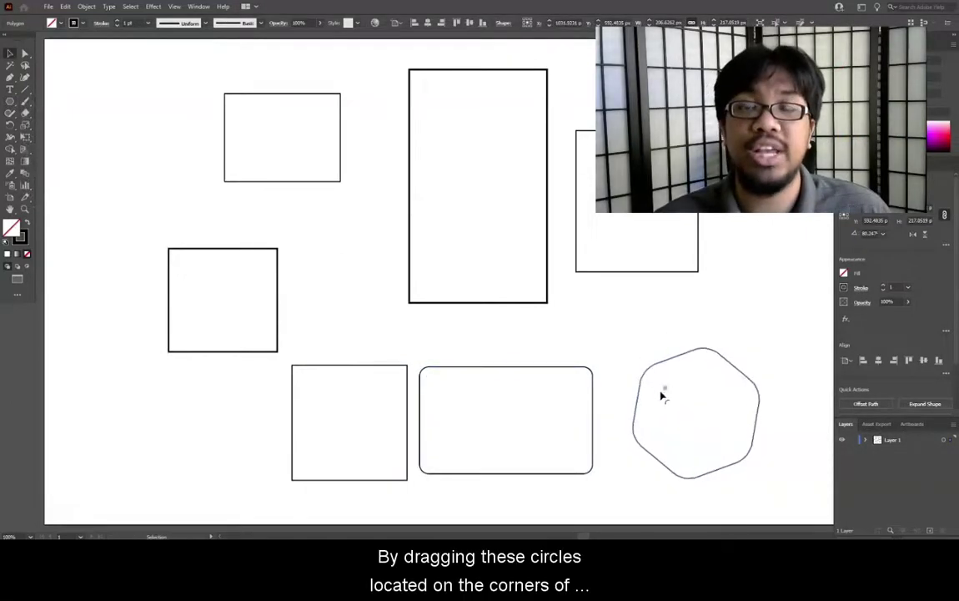
{"action": "left_click", "coordinate": [595, 422]}
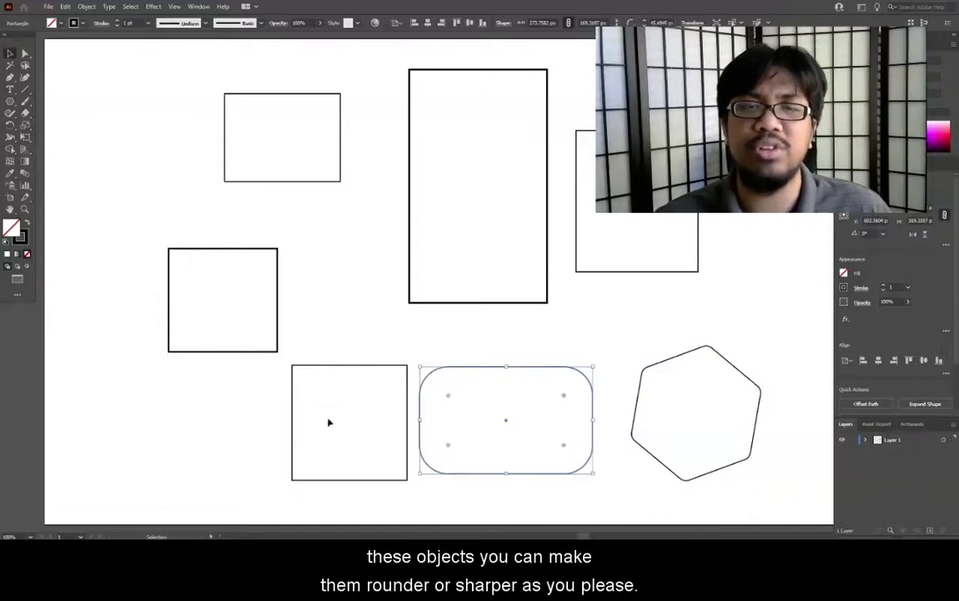
{"action": "left_click", "coordinate": [342, 364]}
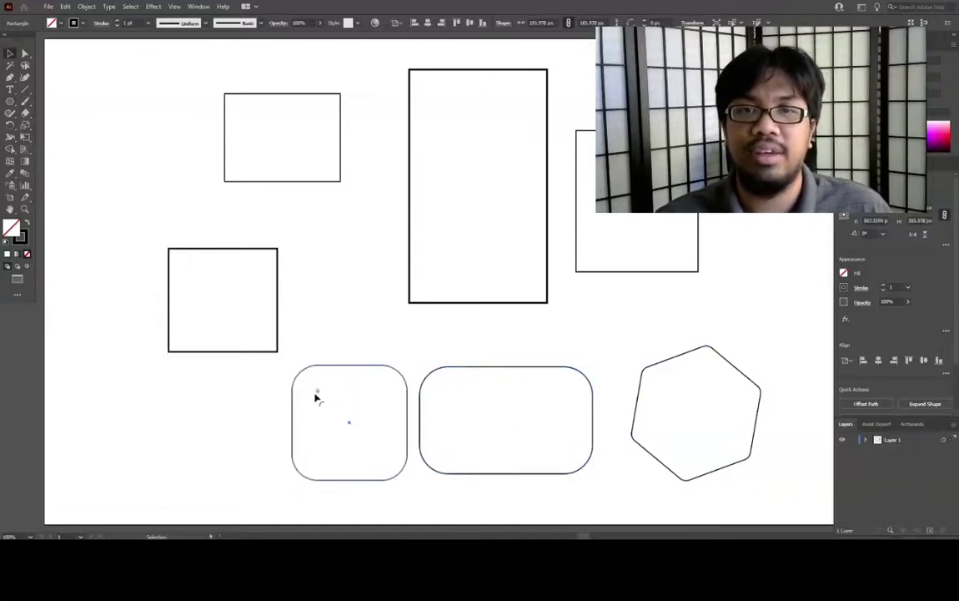
{"action": "left_click", "coordinate": [317, 398]}
Draw a five-point star with the Star tool, then deselect it.
{"action": "left_click", "coordinate": [10, 101]}
{"action": "left_click", "coordinate": [53, 148]}
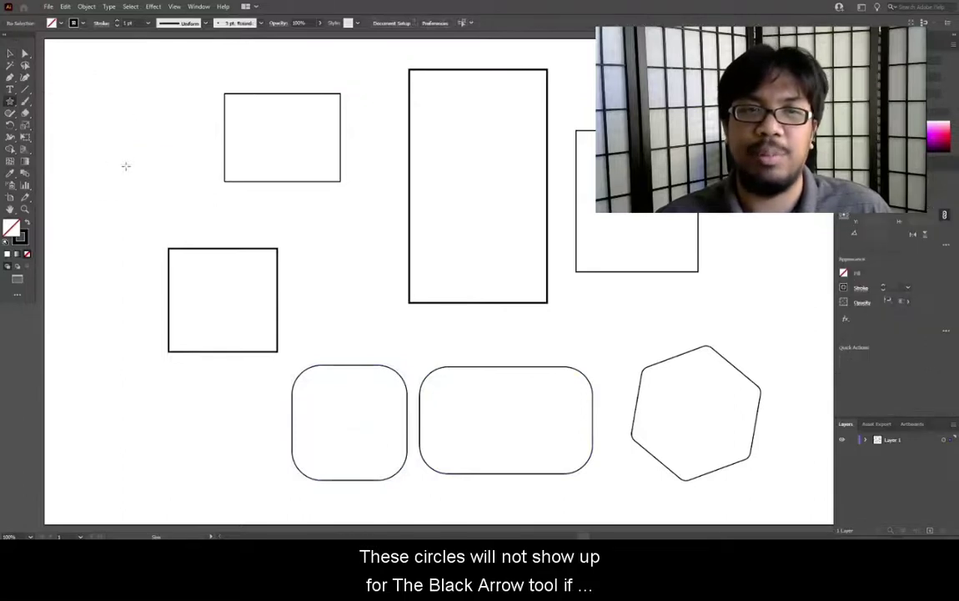
{"action": "key", "text": "v"}
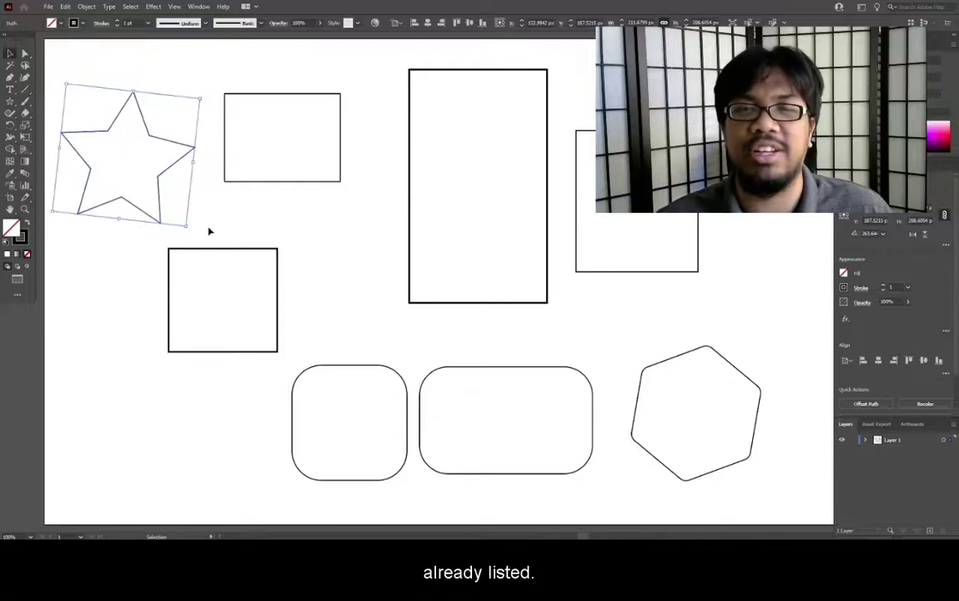
{"action": "left_click", "coordinate": [231, 238]}
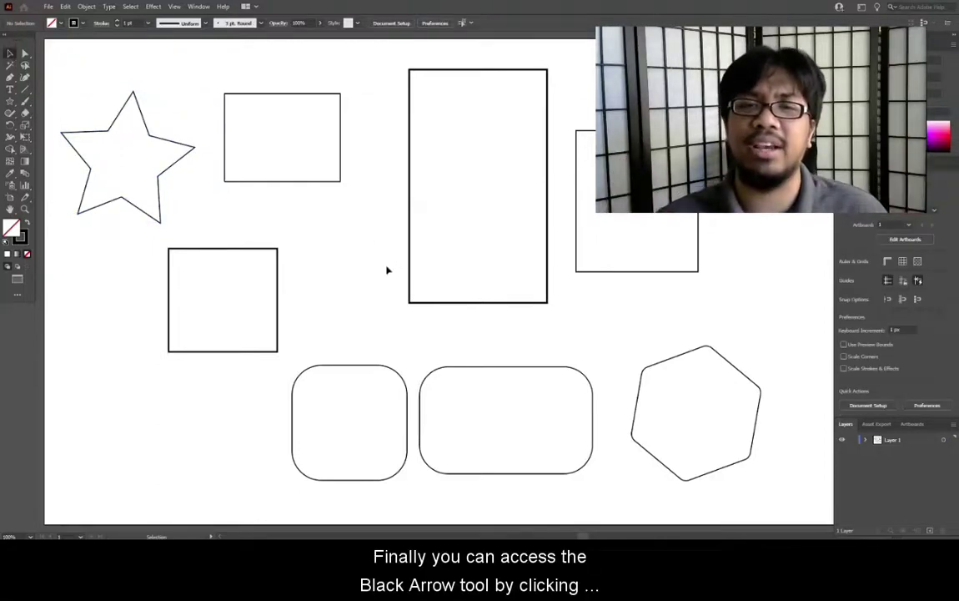
Activate the Pen tool with P for drawing freeform paths.
{"action": "key", "text": "p"}
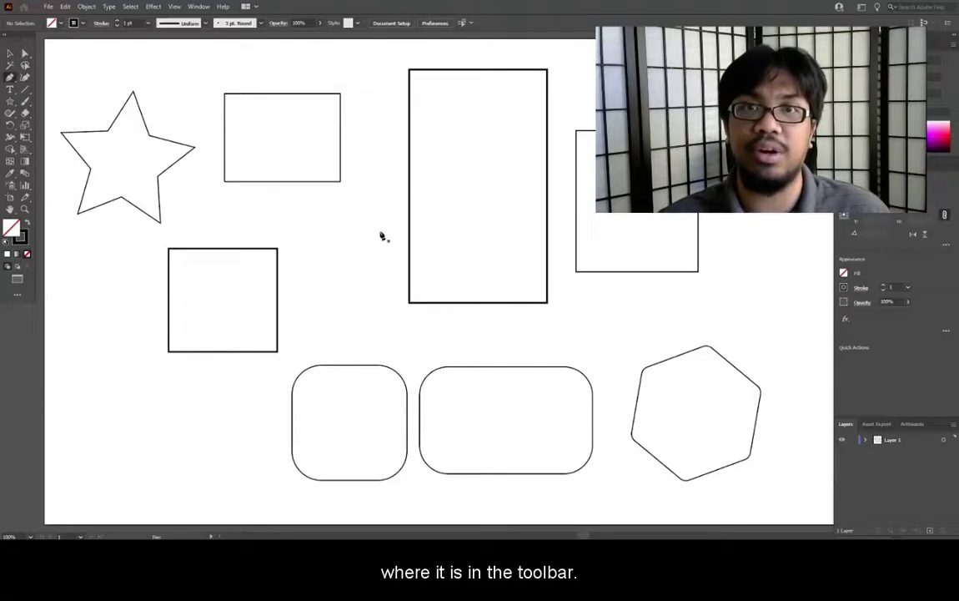